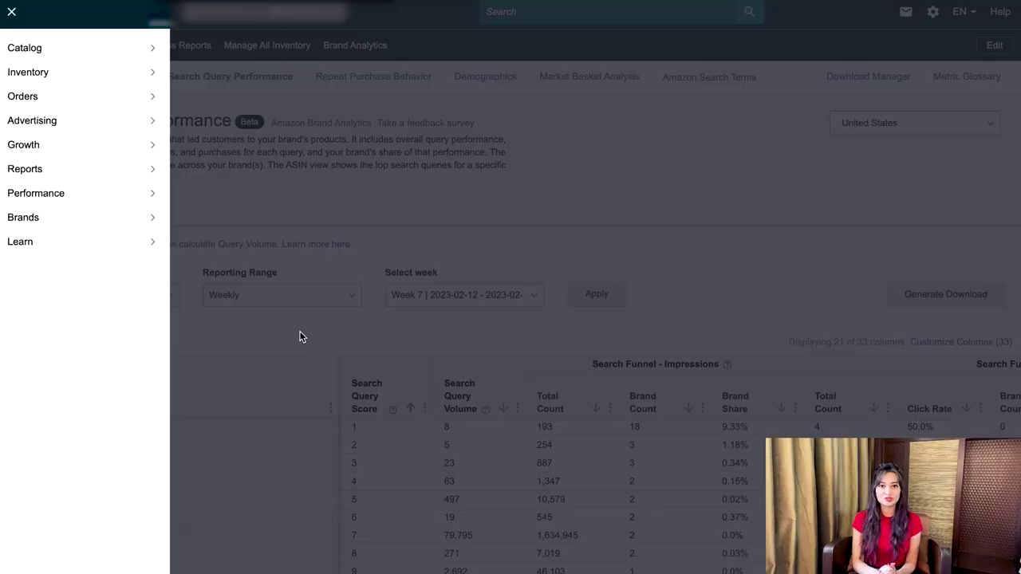
Step: Open Brand Analytics from the Brands menu to load the Empowered Bakery Search Query Performance brand view
{"action": "mouse_move", "coordinate": [69, 221]}
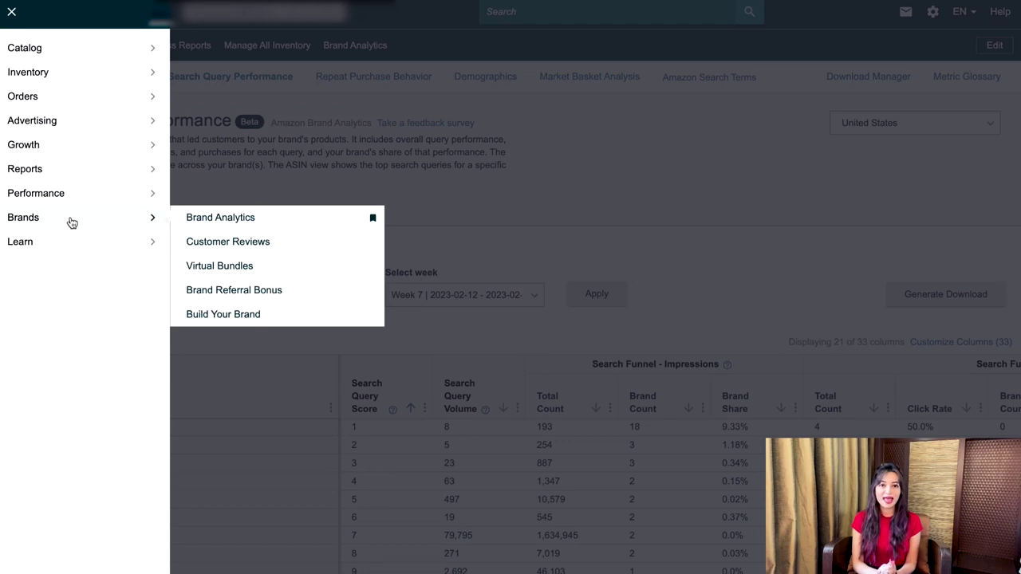
{"action": "left_click", "coordinate": [189, 220]}
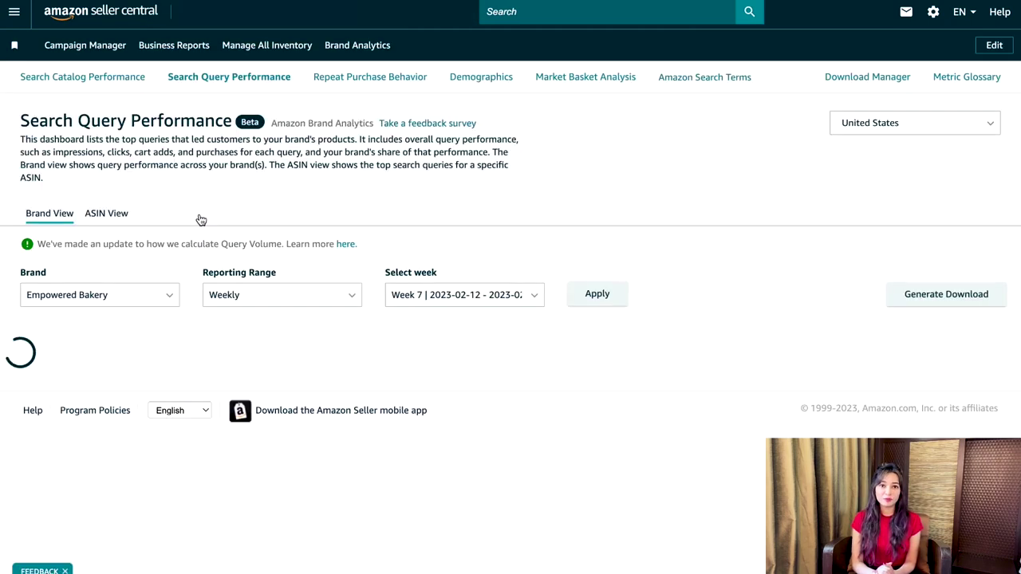
{"action": "scroll", "coordinate": [604, 218], "scroll_direction": "down", "scroll_amount": 1}
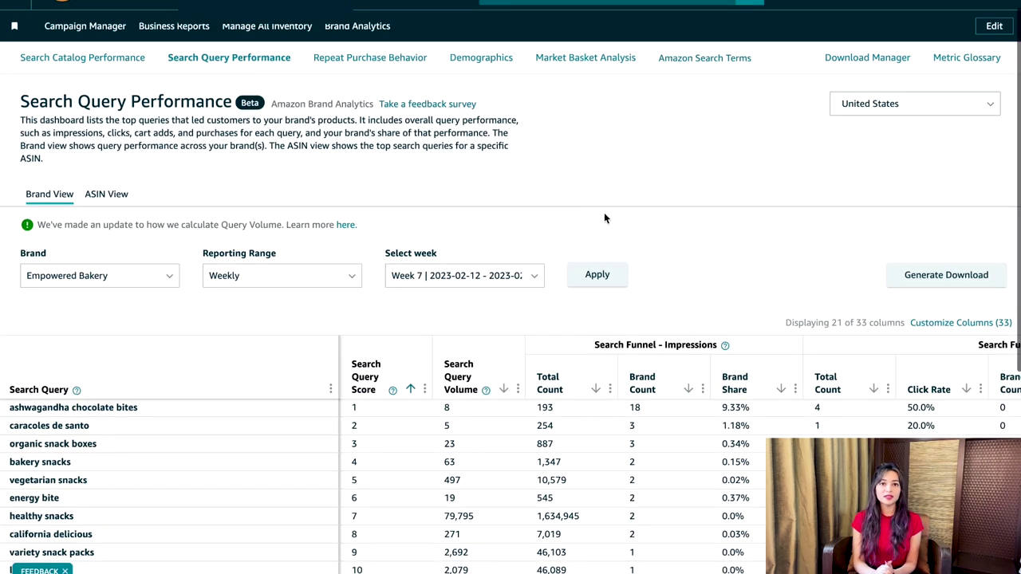
{"action": "scroll", "coordinate": [605, 214], "scroll_direction": "up", "scroll_amount": 1}
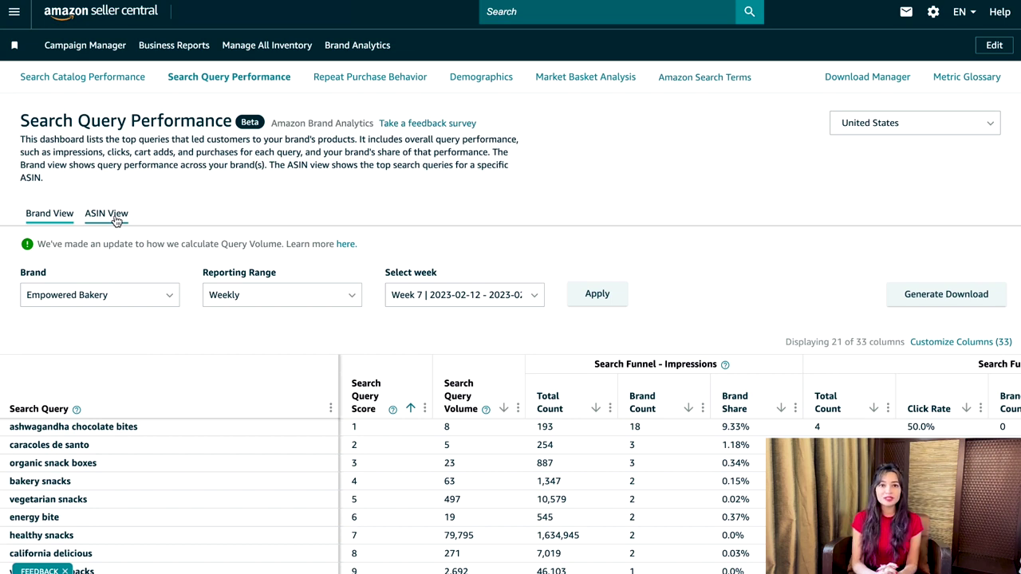
Step: Scroll to the Empowered Bakery query table and across to its Search Funnel - Clicks columns
{"action": "scroll", "coordinate": [200, 214], "scroll_direction": "down", "scroll_amount": 3}
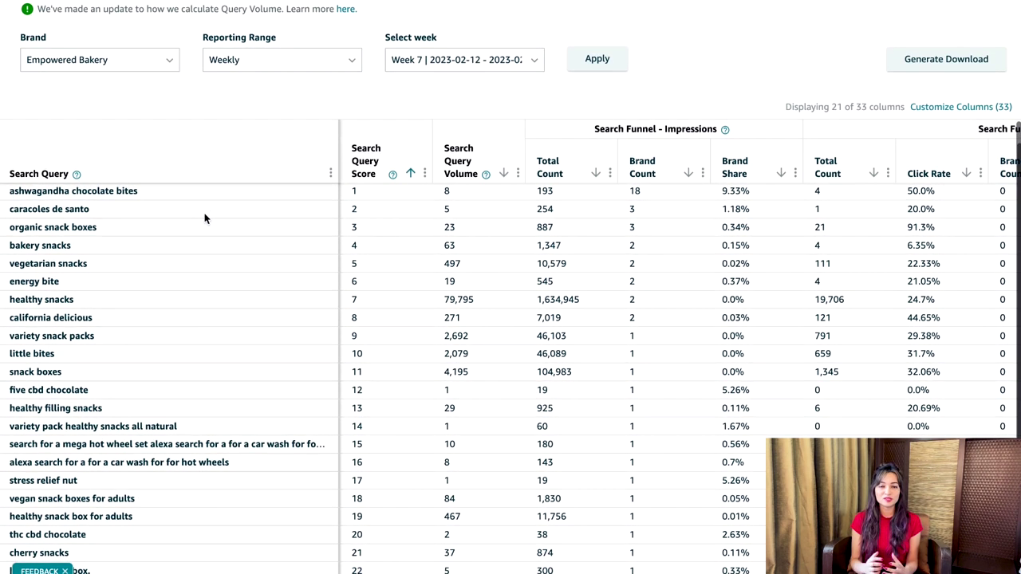
{"action": "scroll", "coordinate": [182, 462], "scroll_direction": "down", "scroll_amount": 1}
{"action": "scroll", "coordinate": [182, 463], "scroll_direction": "up", "scroll_amount": 1}
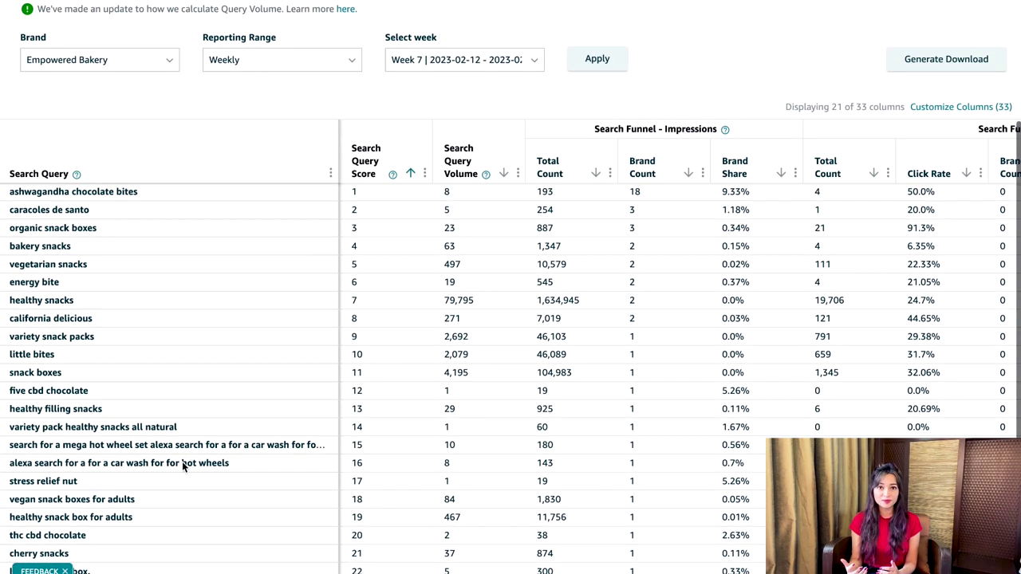
{"action": "scroll", "coordinate": [181, 463], "scroll_direction": "up", "scroll_amount": 1}
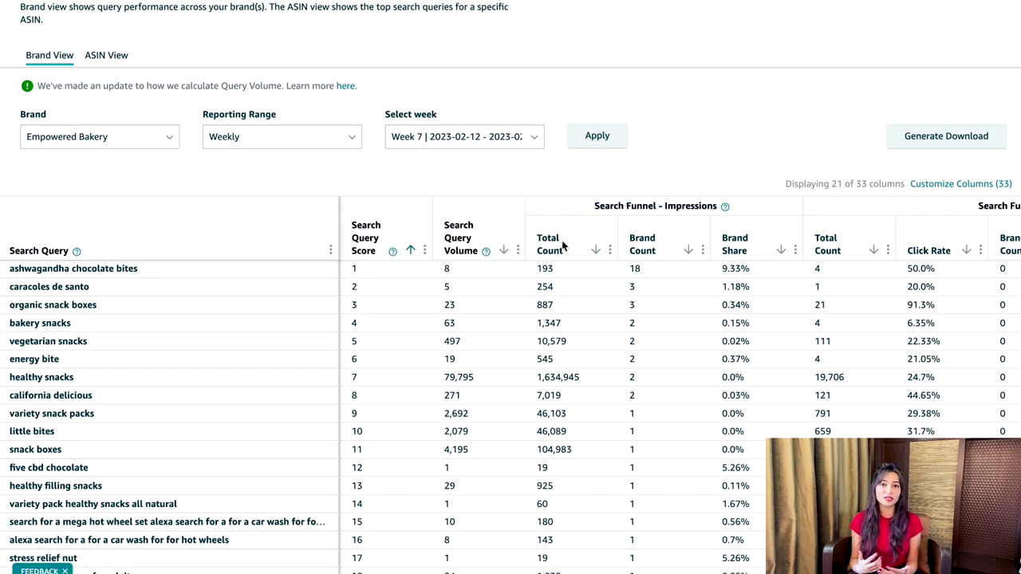
{"action": "scroll", "coordinate": [562, 243], "scroll_direction": "up", "scroll_amount": 3}
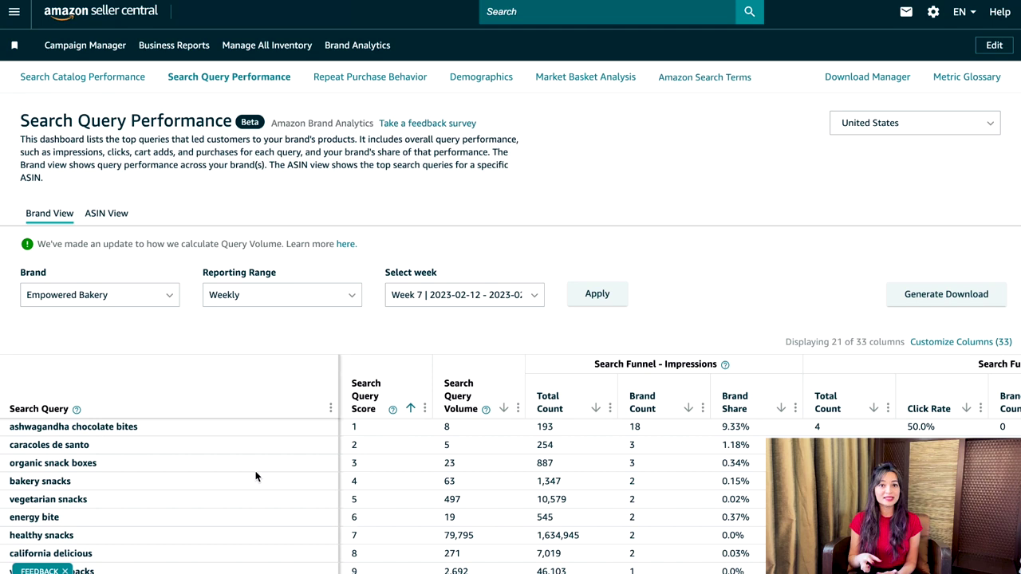
{"action": "scroll", "coordinate": [255, 476], "scroll_direction": "down", "scroll_amount": 3}
{"action": "scroll", "coordinate": [255, 476], "scroll_direction": "up", "scroll_amount": 3}
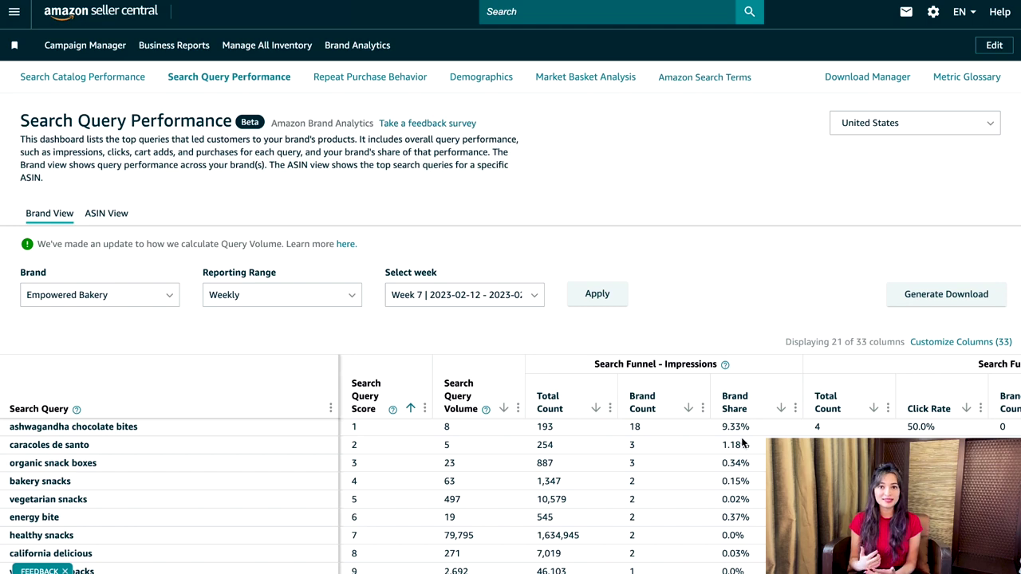
{"action": "scroll", "coordinate": [742, 443], "scroll_direction": "down", "scroll_amount": 5}
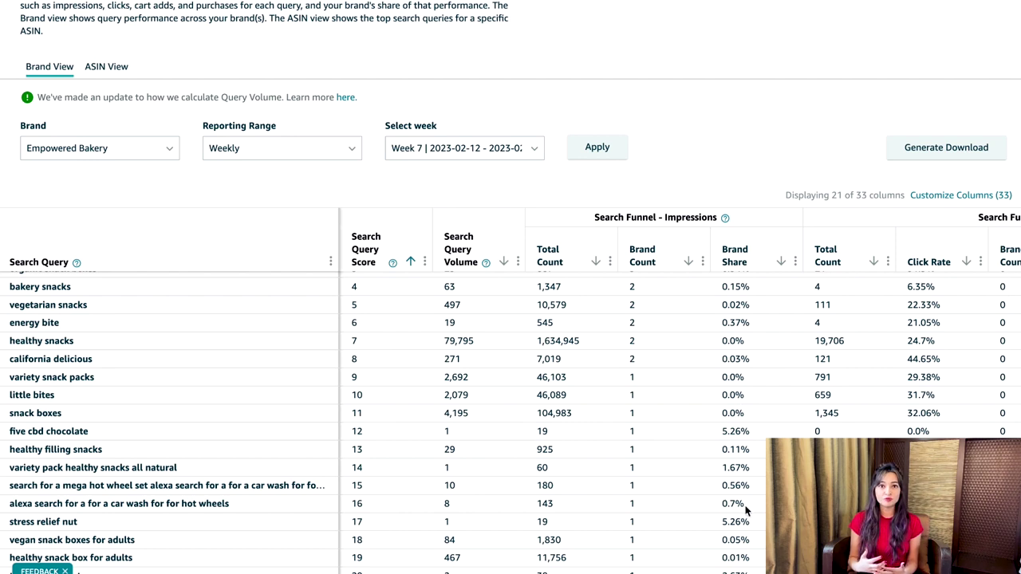
{"action": "scroll", "coordinate": [758, 431], "scroll_direction": "up", "scroll_amount": 1}
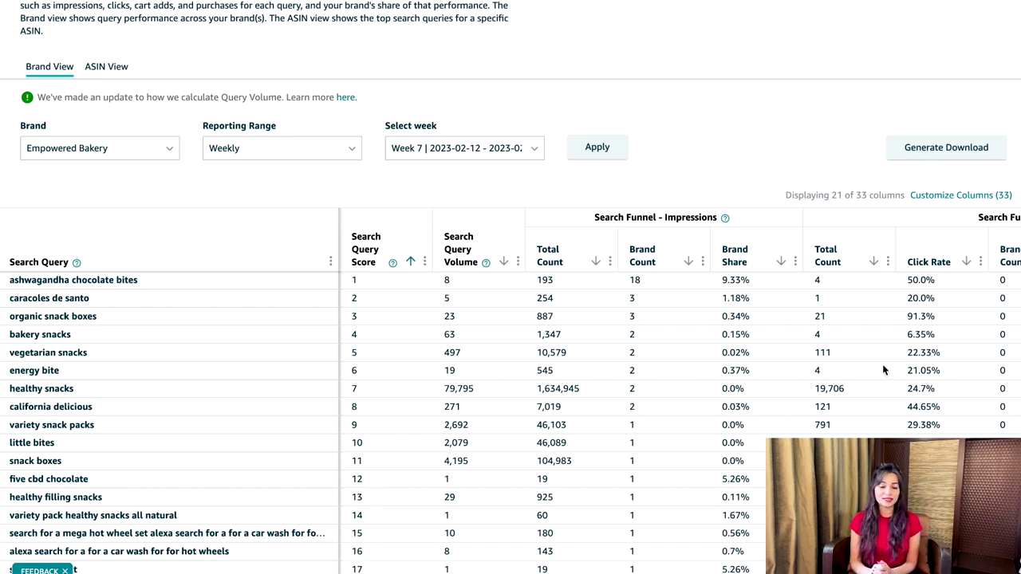
{"action": "scroll", "coordinate": [884, 369], "scroll_direction": "right", "scroll_amount": 5}
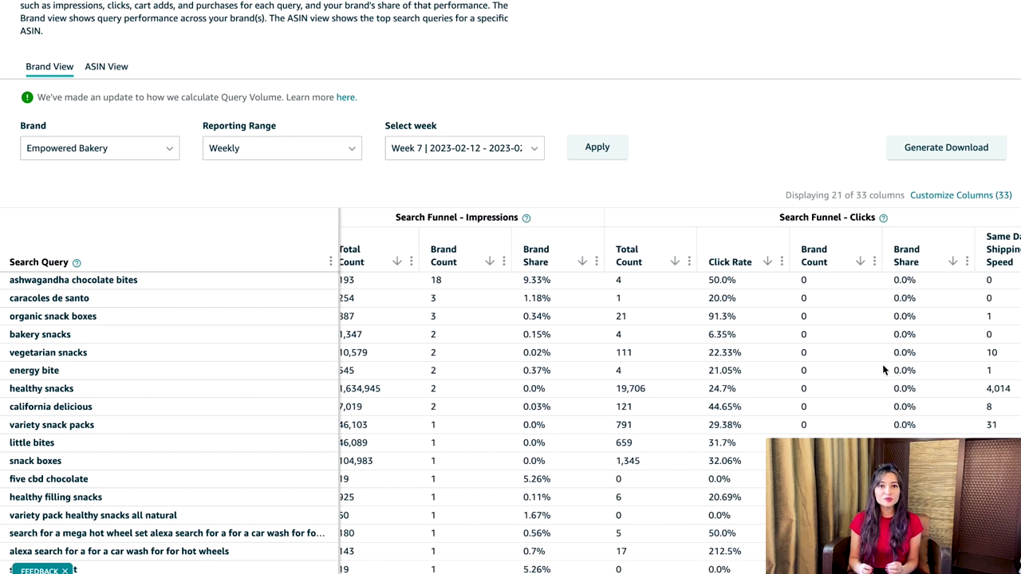
Step: Scroll the query table right past the Clicks columns into the Search Funnel - Cart Adds section
{"action": "scroll", "coordinate": [884, 369], "scroll_direction": "right", "scroll_amount": 3}
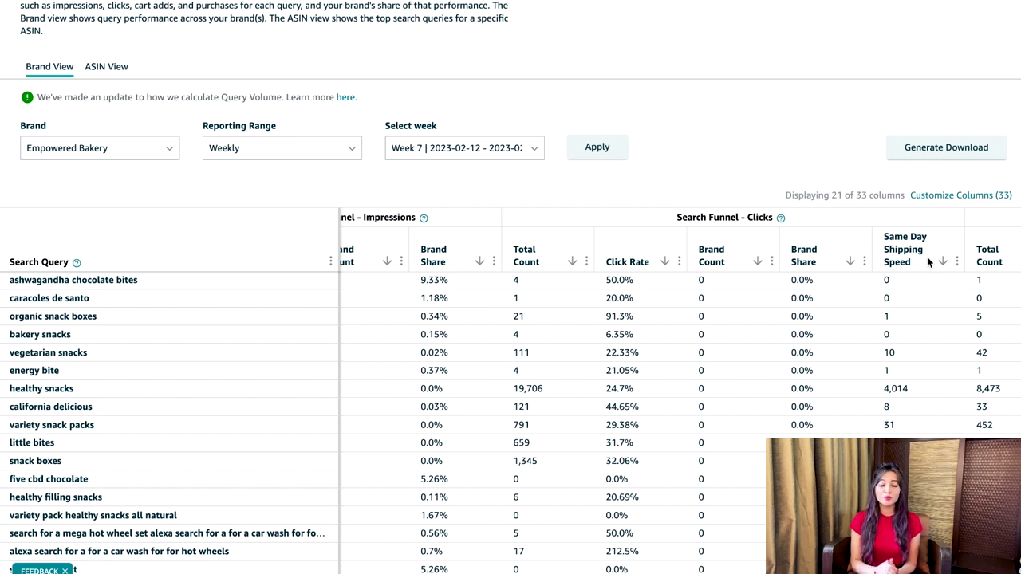
{"action": "scroll", "coordinate": [928, 259], "scroll_direction": "right", "scroll_amount": 10}
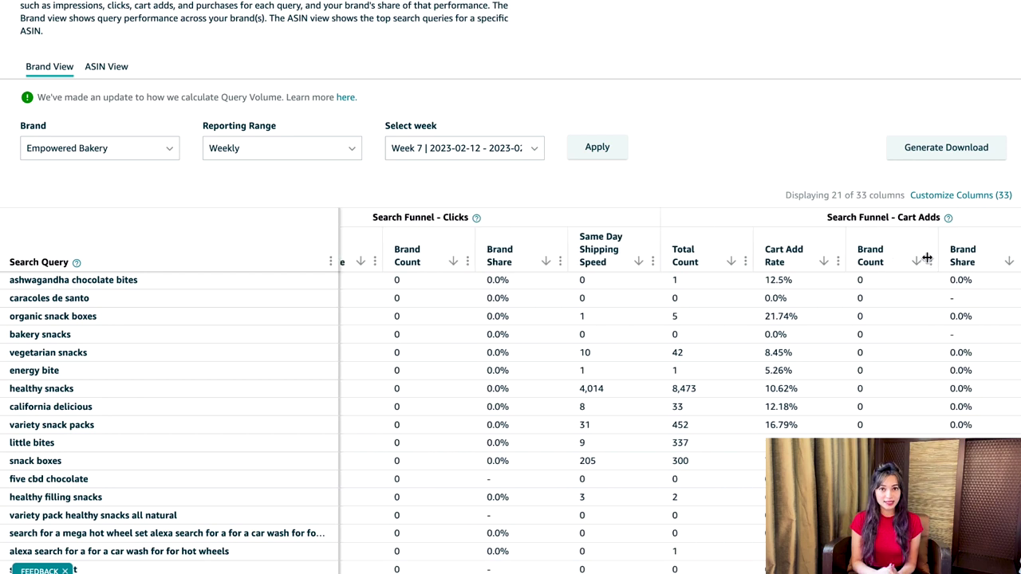
Step: Scroll right through the Cart Adds columns, including Cart Add Rate and Same Day Shipping Speed
{"action": "scroll", "coordinate": [928, 258], "scroll_direction": "right", "scroll_amount": 5}
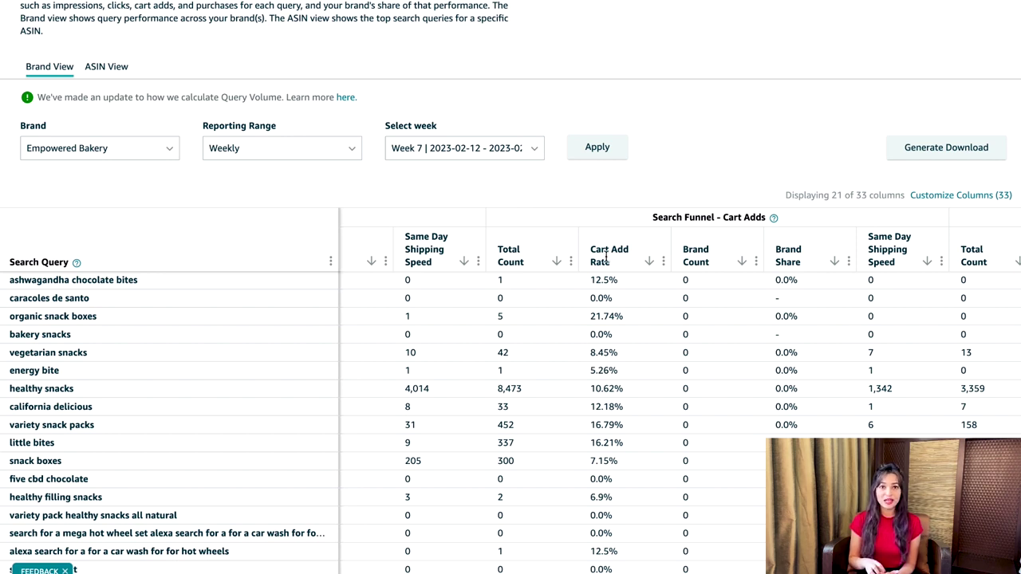
{"action": "scroll", "coordinate": [844, 305], "scroll_direction": "right", "scroll_amount": 5}
Step: Scroll the query table right to the Search Funnel - Purchases columns and Purchase Rate
{"action": "scroll", "coordinate": [845, 305], "scroll_direction": "right", "scroll_amount": 2}
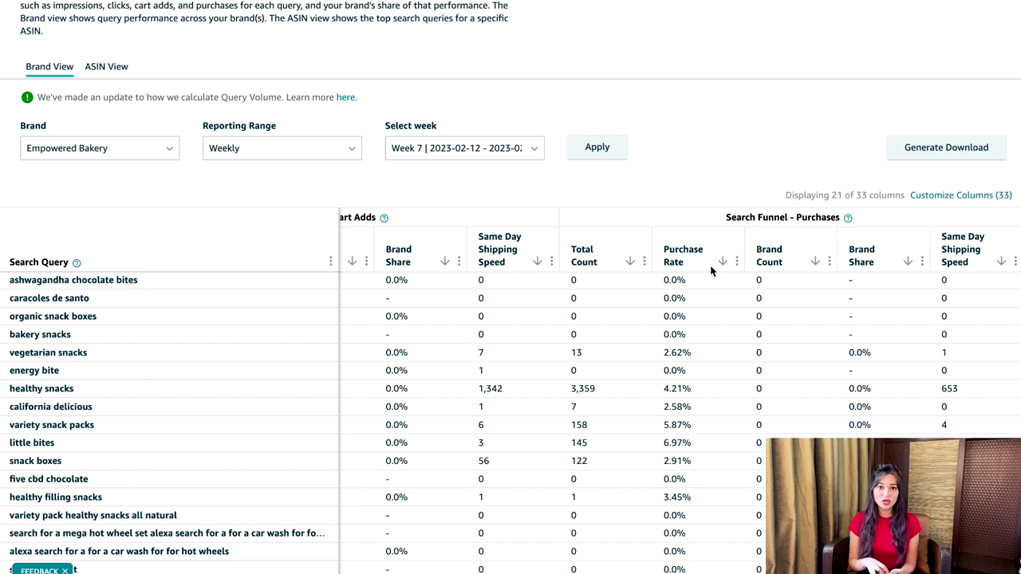
{"action": "left_click", "coordinate": [953, 195]}
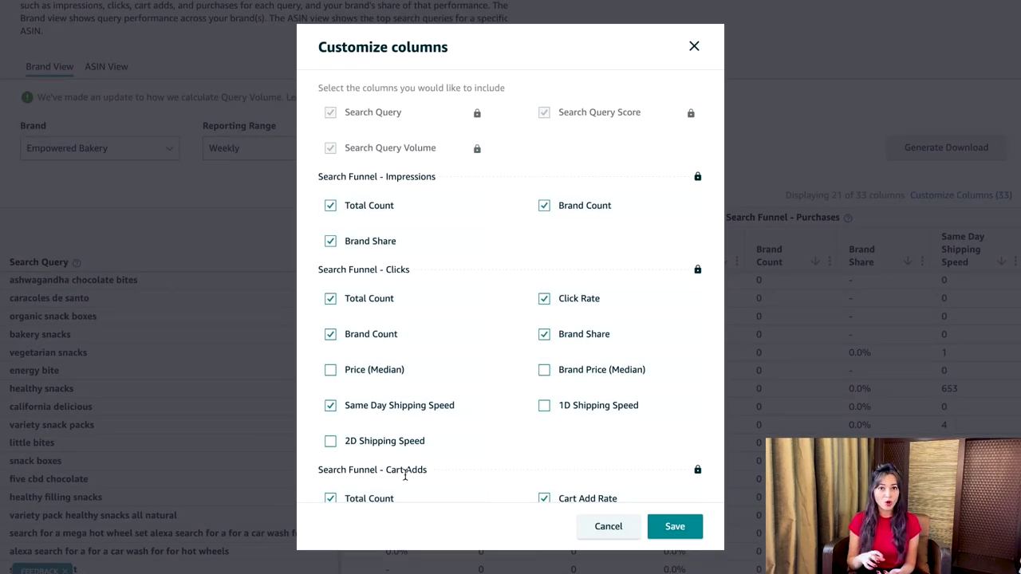
{"action": "left_click", "coordinate": [670, 526]}
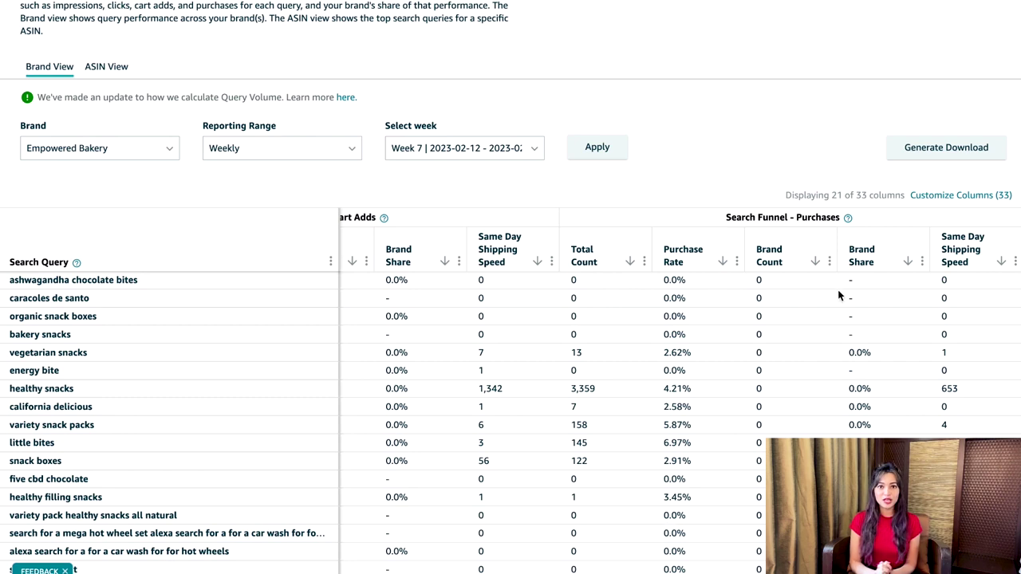
{"action": "scroll", "coordinate": [838, 291], "scroll_direction": "up", "scroll_amount": 2}
{"action": "scroll", "coordinate": [838, 292], "scroll_direction": "up", "scroll_amount": 1}
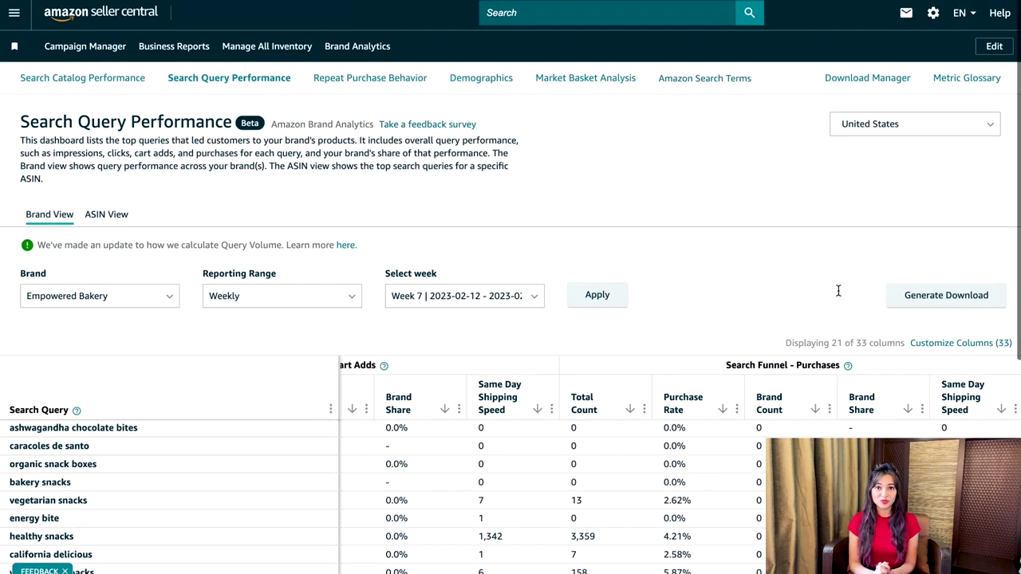
Step: Switch to ASIN View and choose the B08PDK9VB4 Sampler Box as the product
{"action": "left_click", "coordinate": [120, 217]}
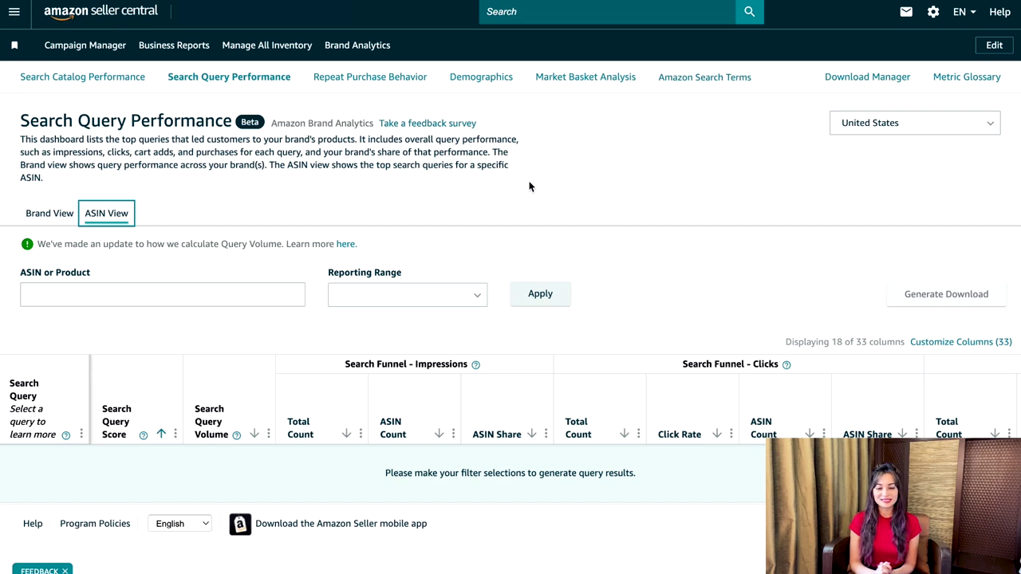
{"action": "left_click", "coordinate": [231, 300]}
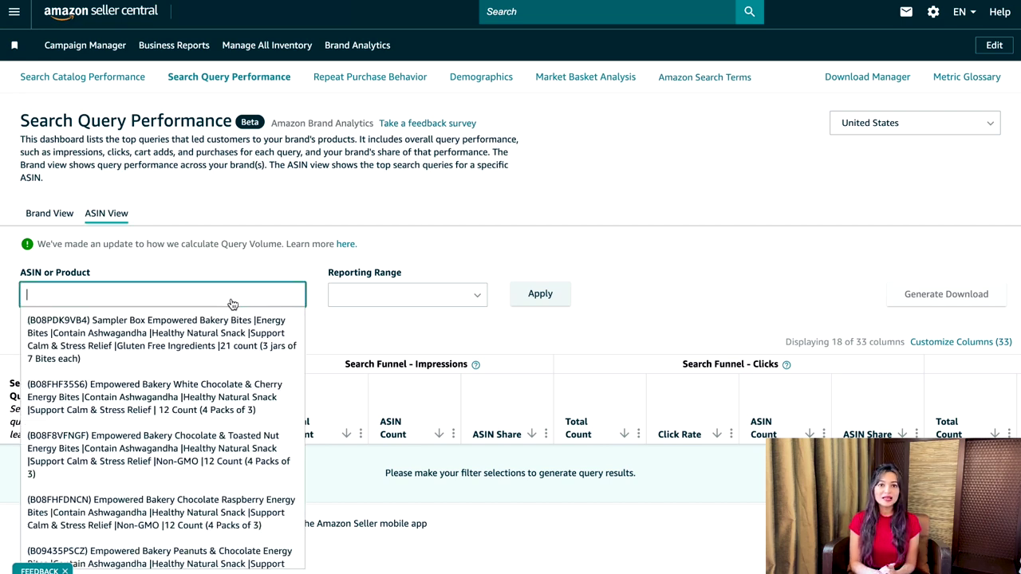
{"action": "left_click", "coordinate": [190, 341]}
Step: Apply a Weekly reporting range for Week 6
{"action": "left_click", "coordinate": [455, 298]}
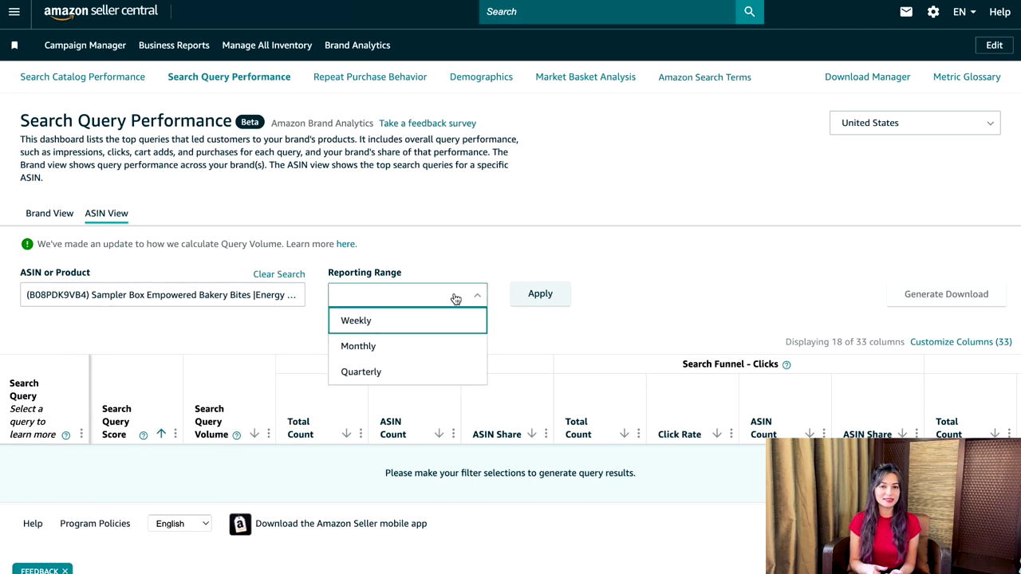
{"action": "left_click", "coordinate": [417, 329]}
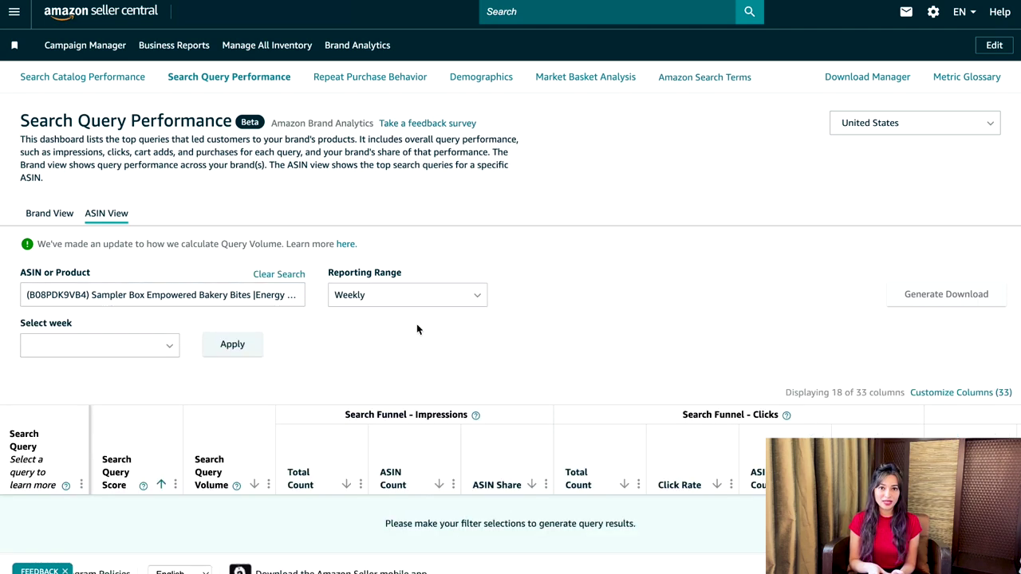
{"action": "left_click", "coordinate": [166, 345]}
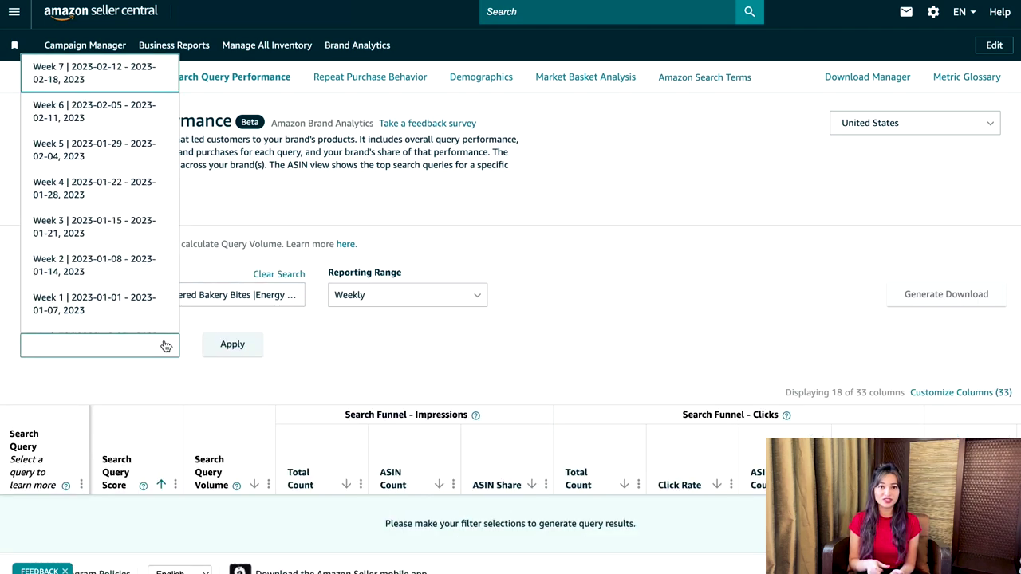
{"action": "left_click", "coordinate": [136, 120]}
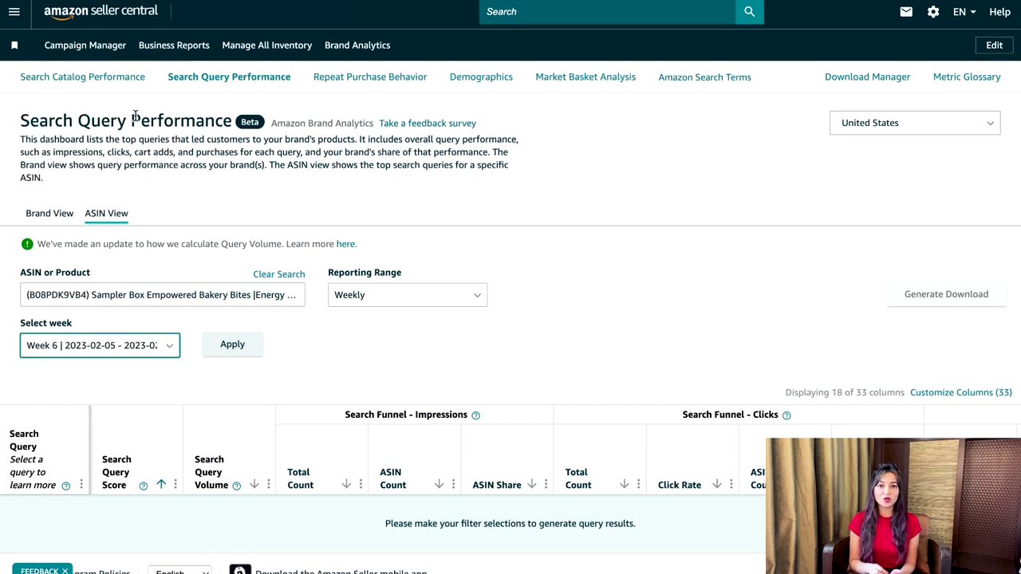
{"action": "left_click", "coordinate": [241, 345]}
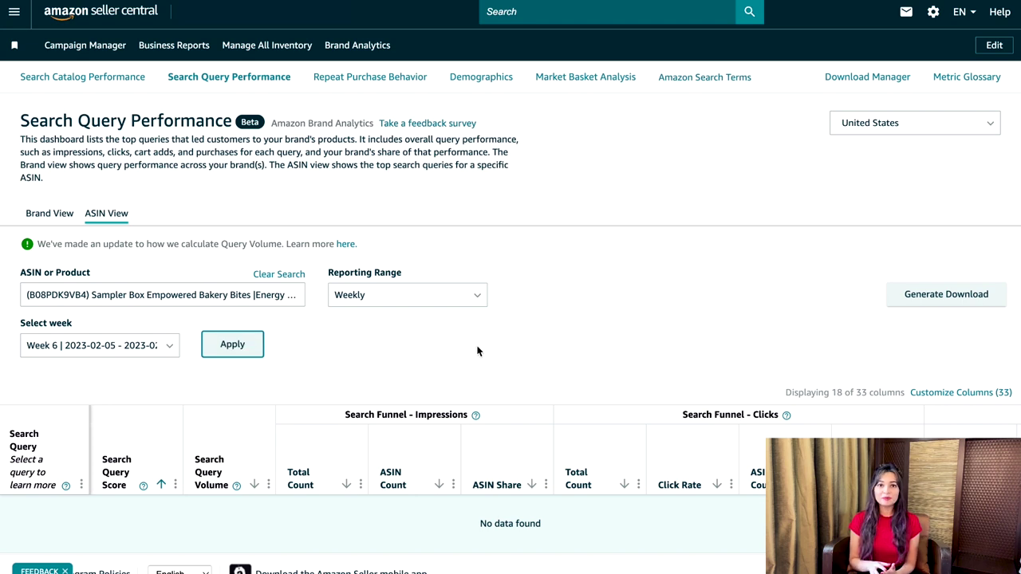
Step: Change the reporting range to Quarterly for 2022 quarter 3 and apply it
{"action": "left_click", "coordinate": [476, 294]}
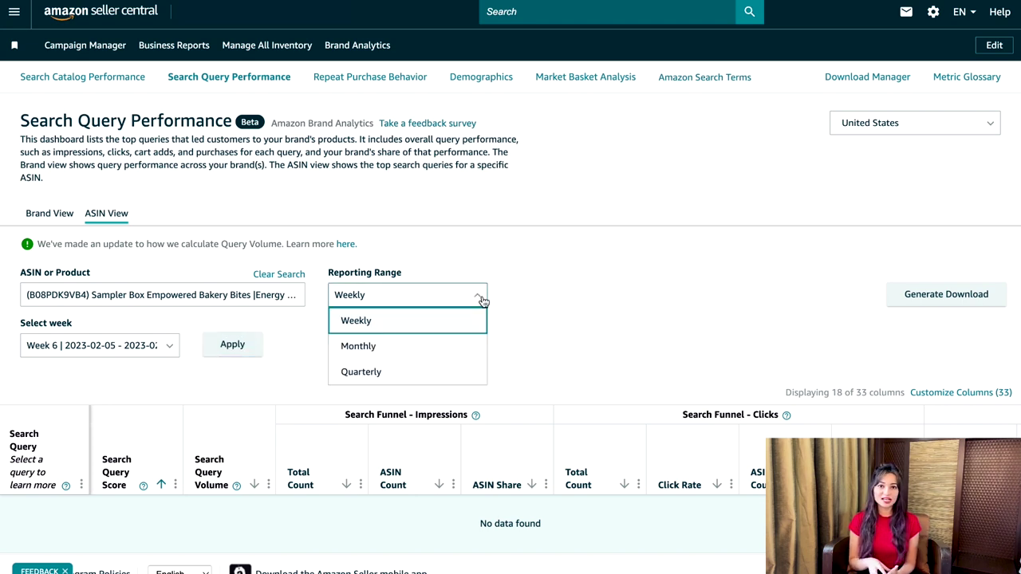
{"action": "left_click", "coordinate": [370, 373]}
{"action": "left_click", "coordinate": [137, 347]}
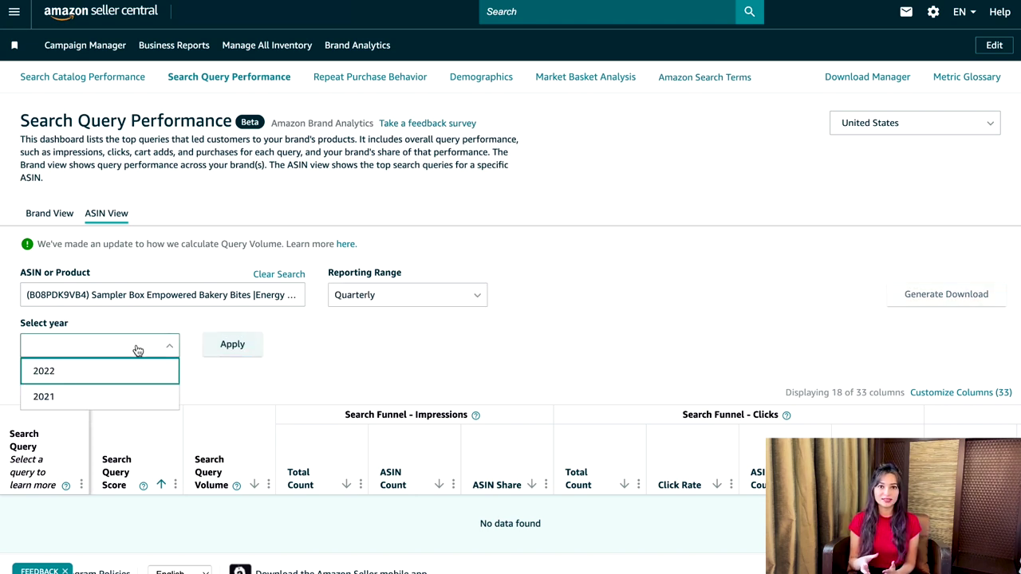
{"action": "left_click", "coordinate": [107, 373]}
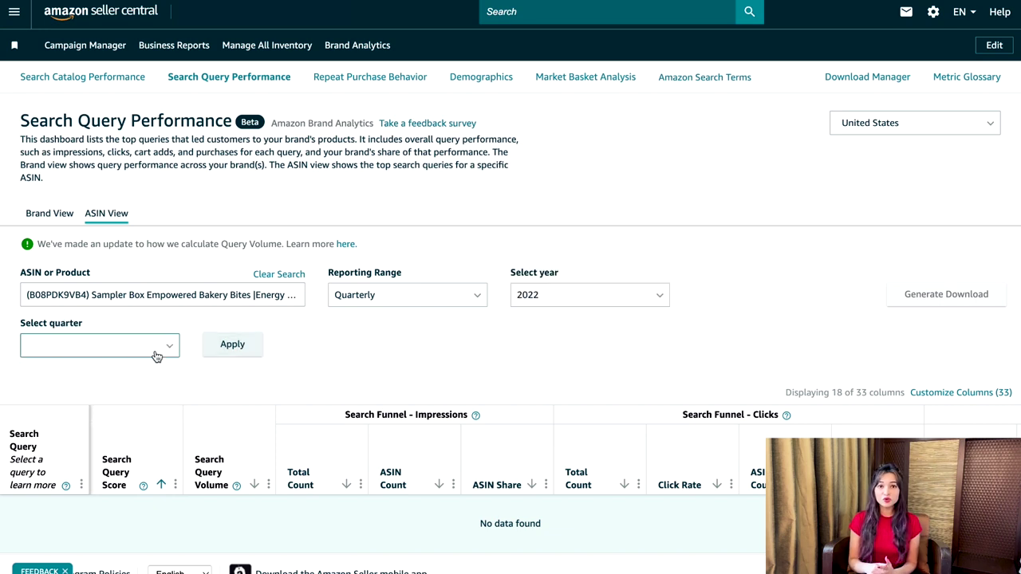
{"action": "left_click", "coordinate": [157, 357]}
{"action": "left_click", "coordinate": [88, 399]}
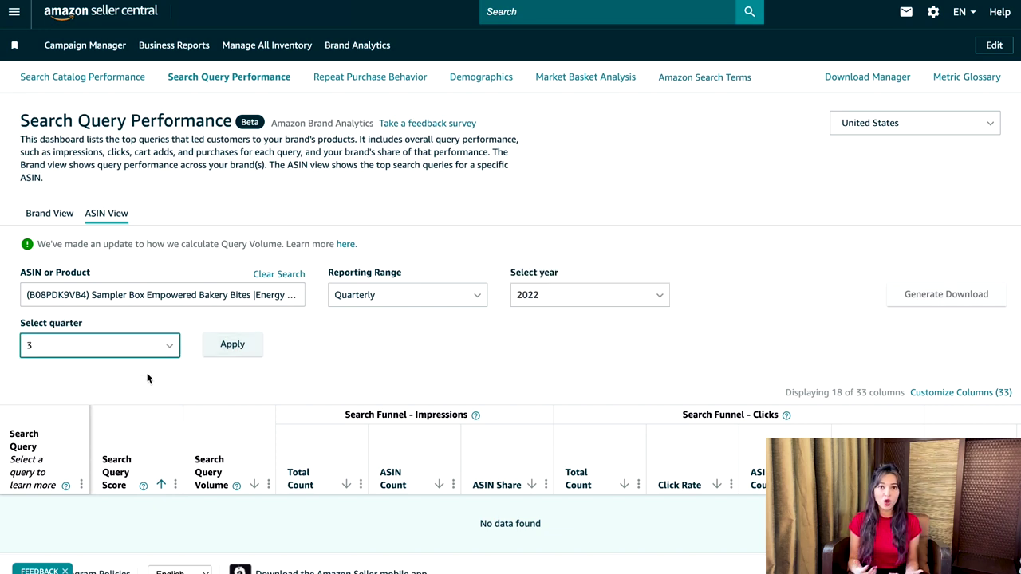
{"action": "left_click", "coordinate": [232, 344]}
{"action": "scroll", "coordinate": [665, 260], "scroll_direction": "down", "scroll_amount": 1}
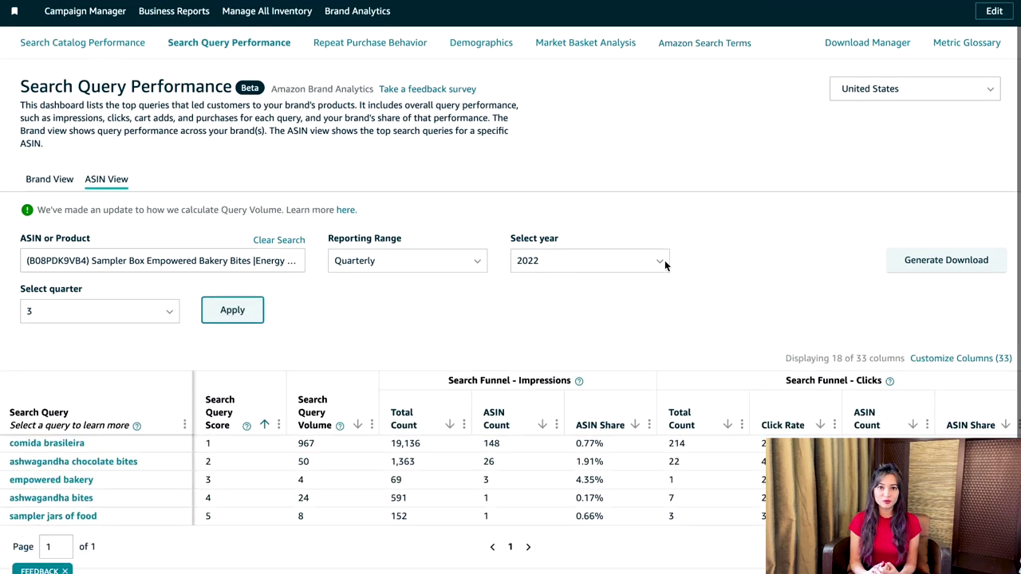
{"action": "scroll", "coordinate": [664, 260], "scroll_direction": "down", "scroll_amount": 1}
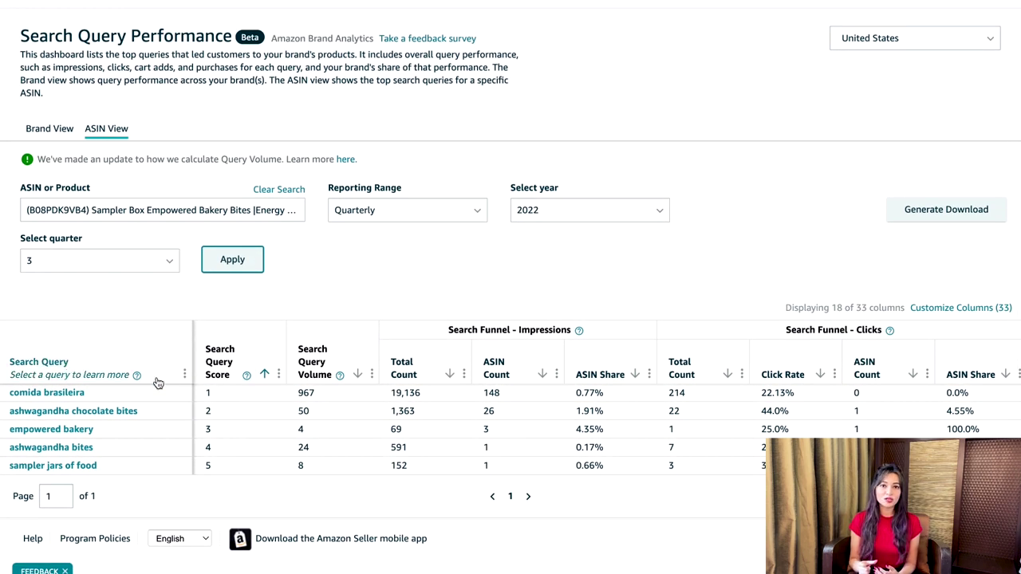
{"action": "left_click", "coordinate": [980, 308]}
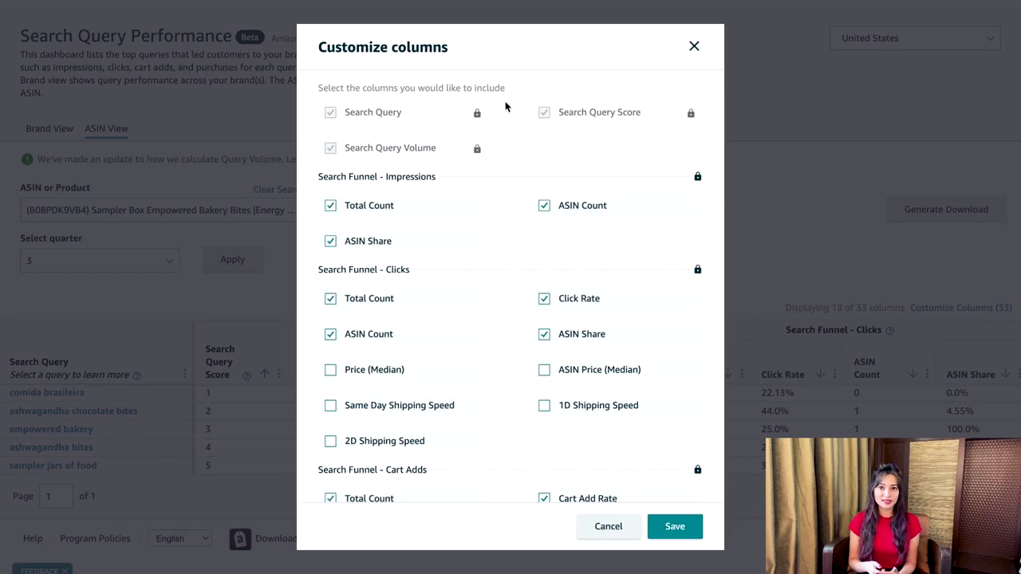
{"action": "left_click", "coordinate": [670, 526]}
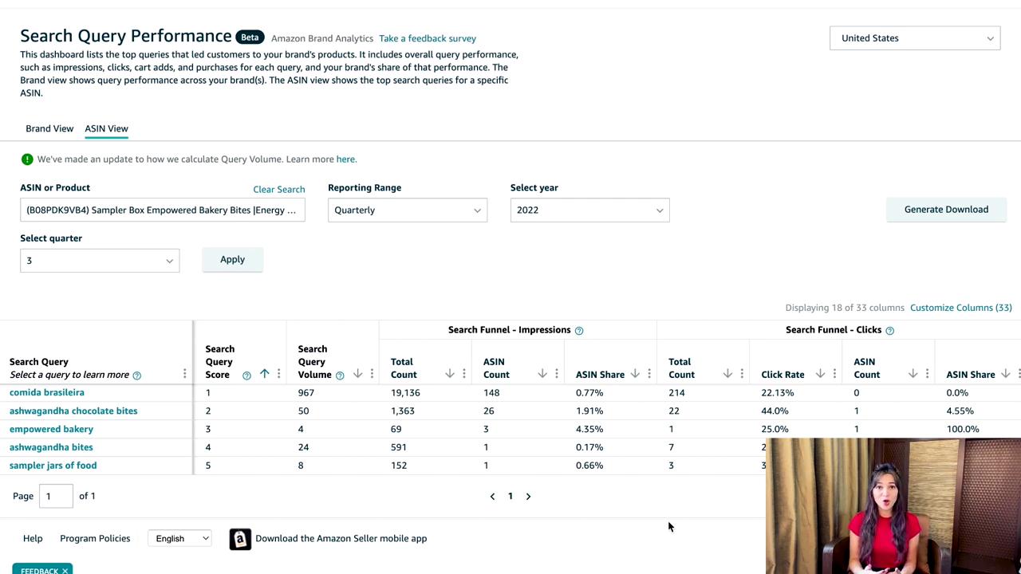
{"action": "left_click", "coordinate": [922, 215]}
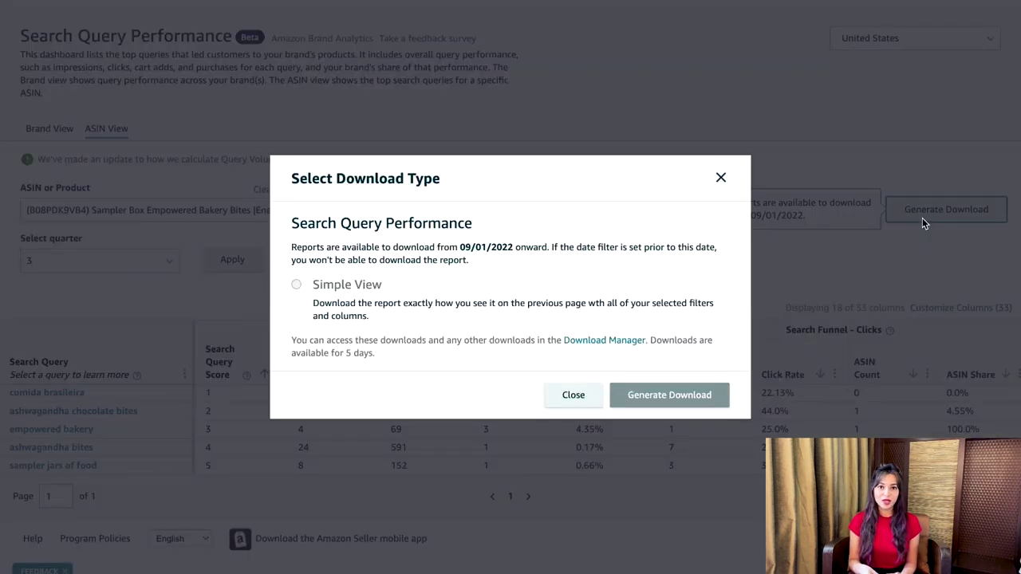
{"action": "left_click", "coordinate": [722, 179]}
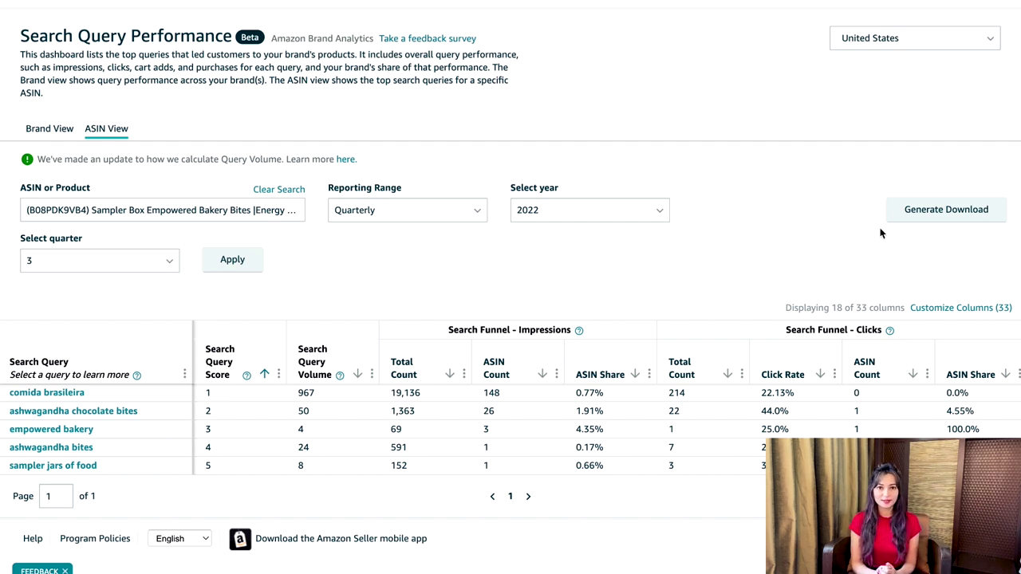
{"action": "scroll", "coordinate": [439, 281], "scroll_direction": "up", "scroll_amount": 2}
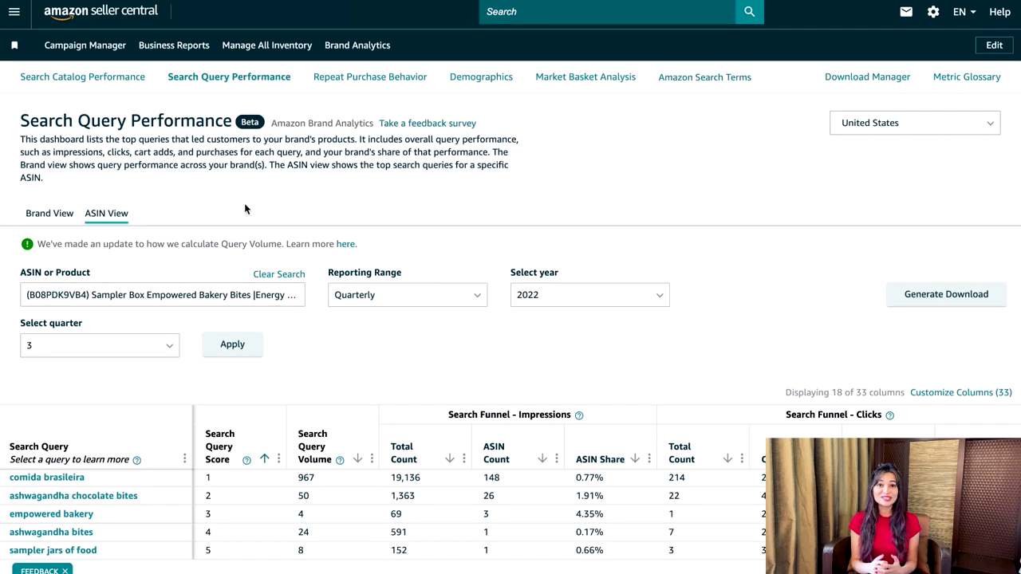
Step: Open Search Catalog Performance, apply Week 7, and show the Brand and ASIN Search filters
{"action": "left_click", "coordinate": [53, 81]}
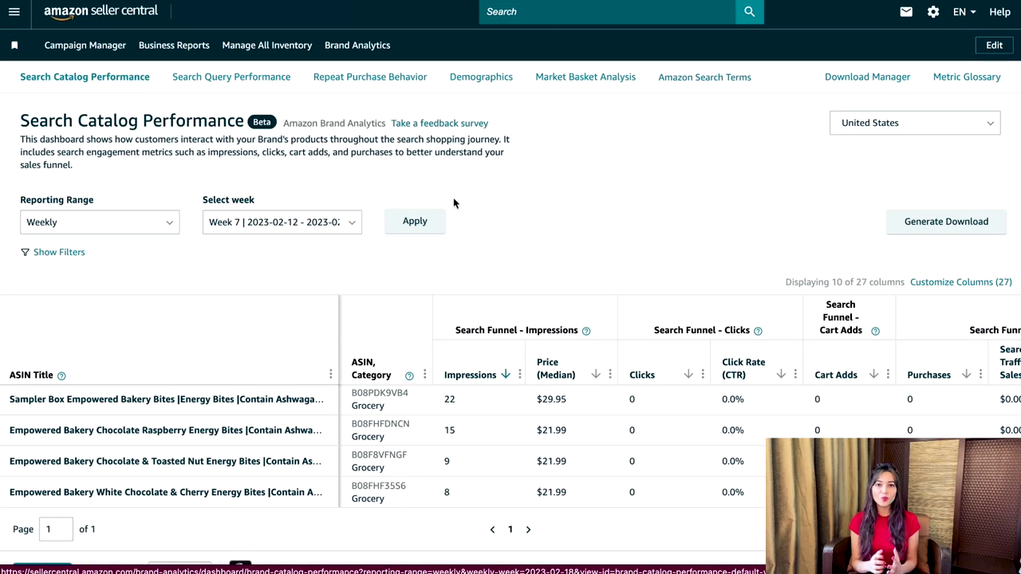
{"action": "scroll", "coordinate": [622, 265], "scroll_direction": "down", "scroll_amount": 1}
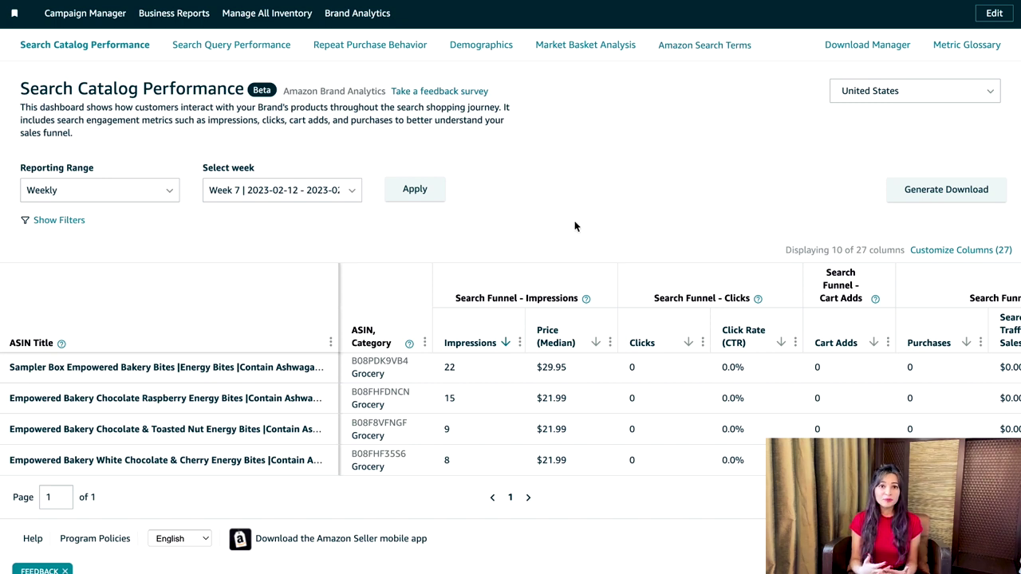
{"action": "scroll", "coordinate": [574, 227], "scroll_direction": "up", "scroll_amount": 1}
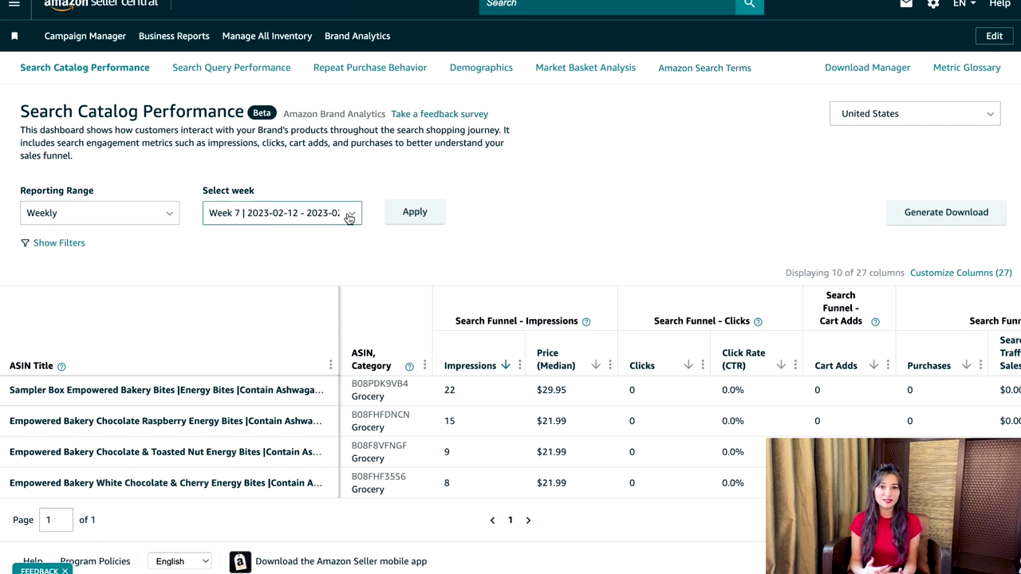
{"action": "left_click", "coordinate": [415, 212]}
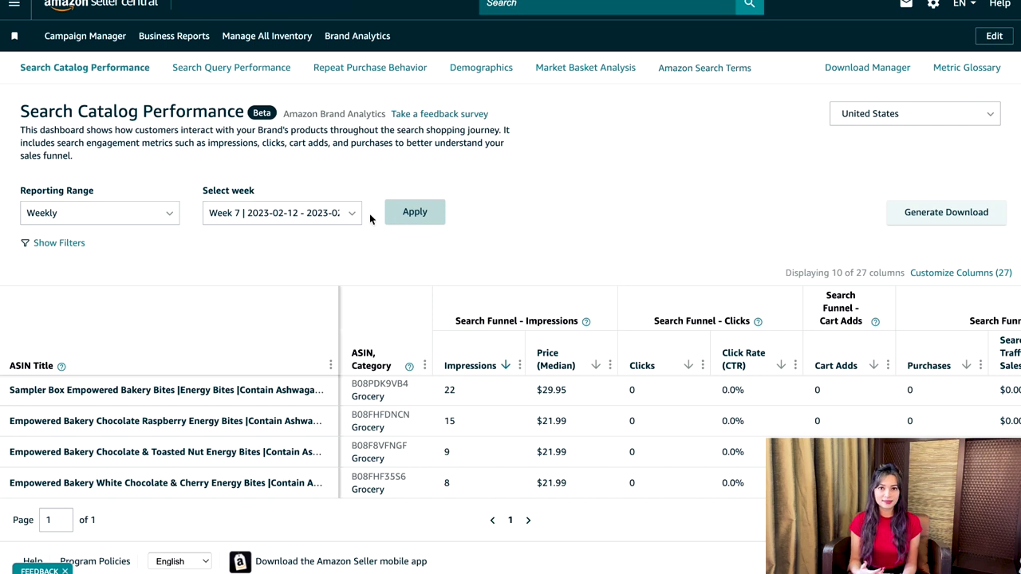
{"action": "left_click", "coordinate": [59, 248]}
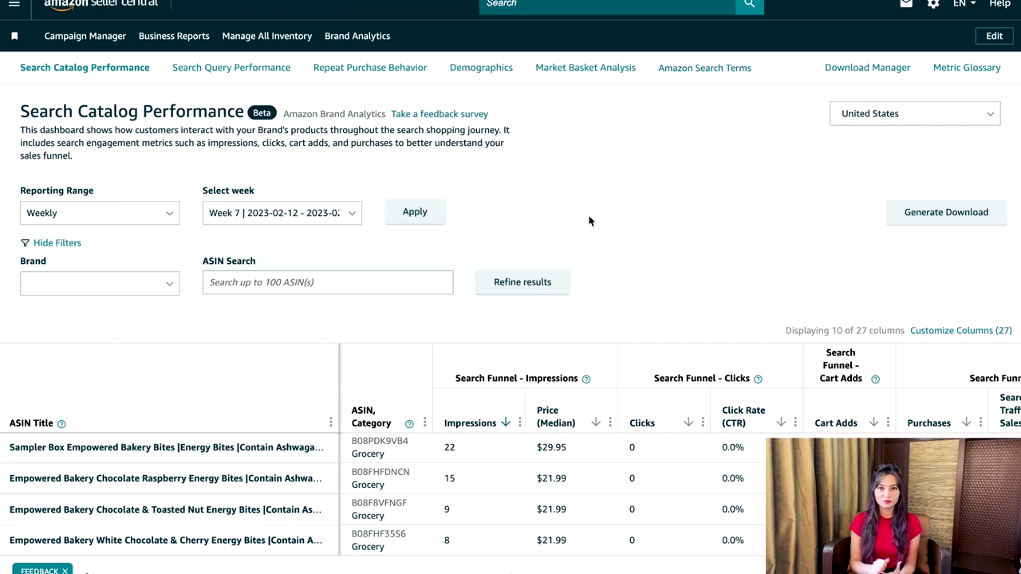
{"action": "scroll", "coordinate": [588, 221], "scroll_direction": "down", "scroll_amount": 2}
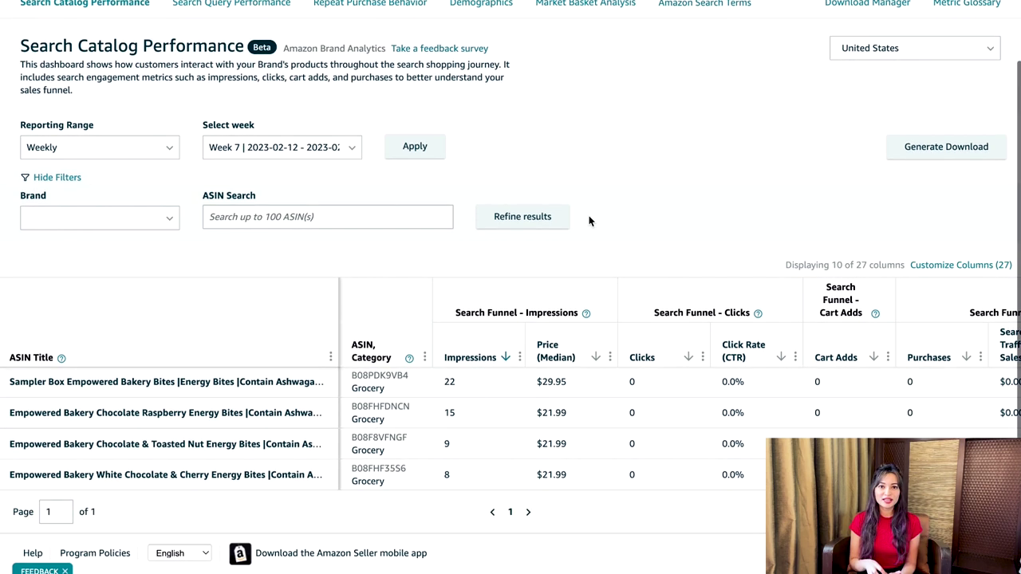